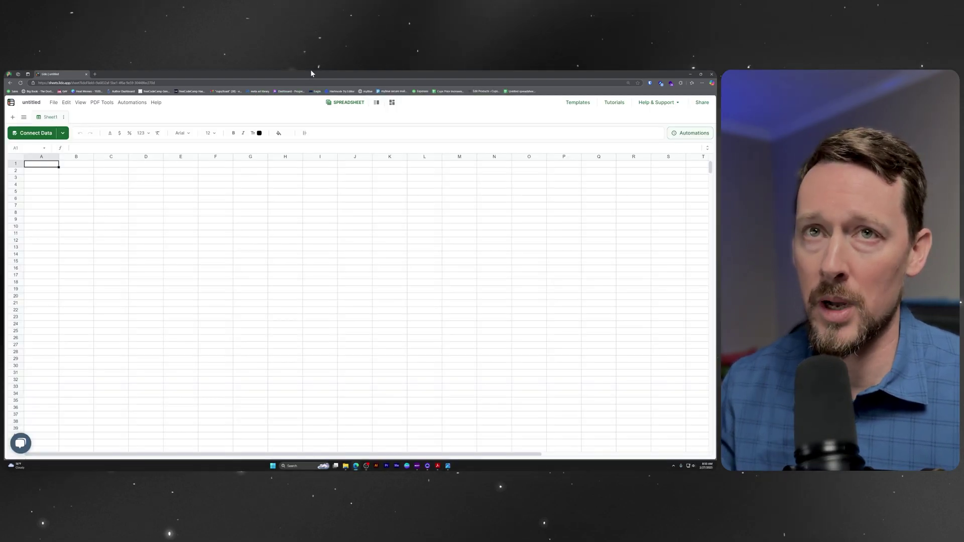
scroll(567, 261, "down", 2)
scroll(566, 261, "down", 2)
scroll(566, 260, "down", 2)
scroll(566, 260, "down", 2)
scroll(572, 258, "down", 1)
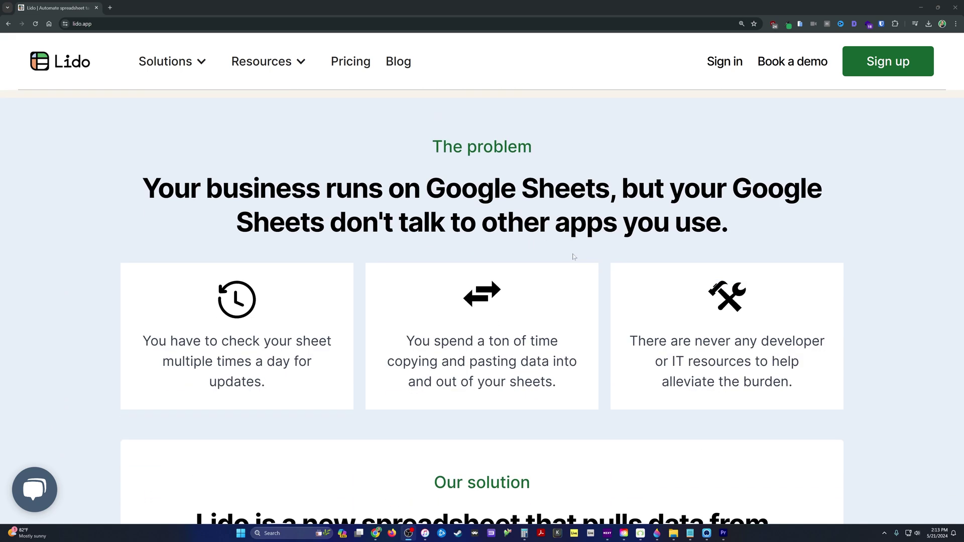
scroll(574, 257, "down", 2)
scroll(573, 257, "down", 1)
scroll(574, 257, "down", 2)
scroll(574, 256, "down", 1)
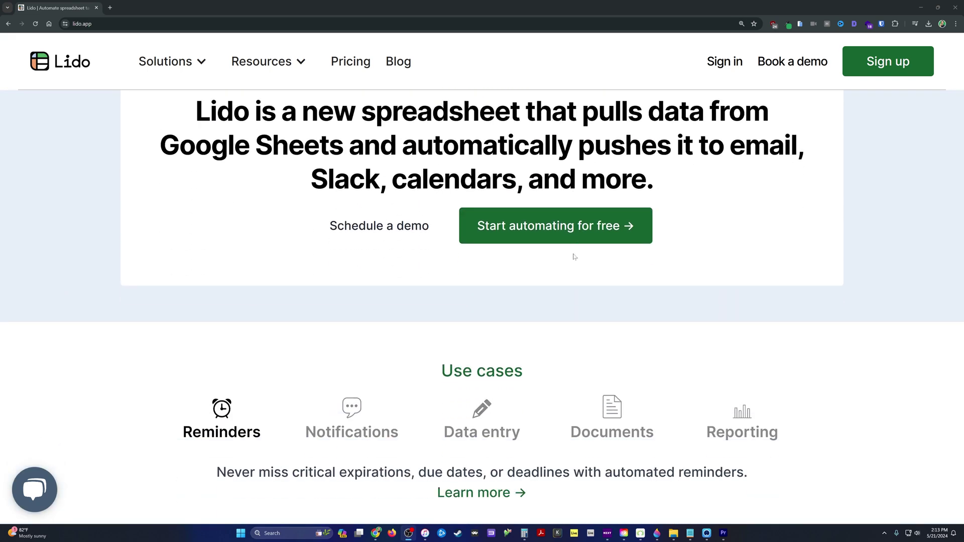
scroll(573, 257, "down", 1)
scroll(573, 257, "down", 1)
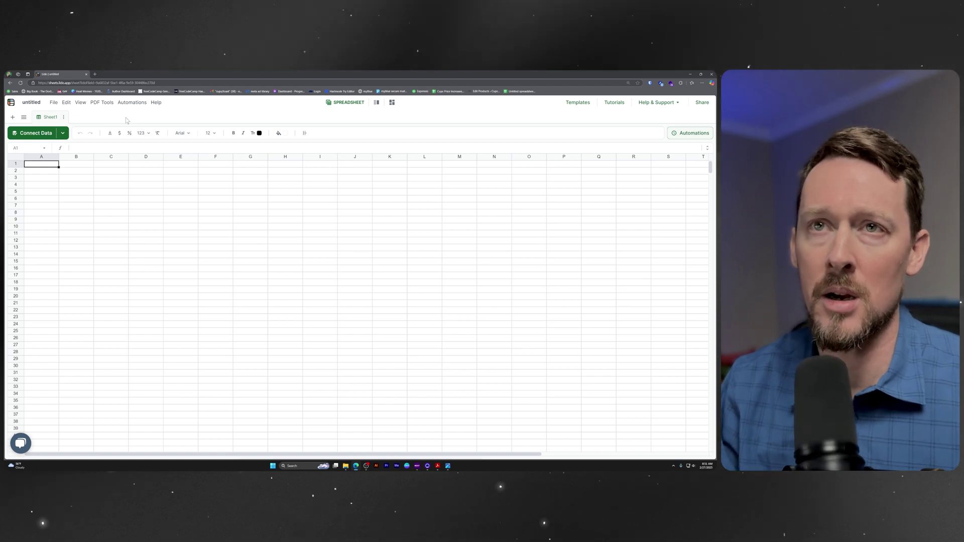
Try the data extractor from the PDF Tools list, then close its upload window.
left_click(105, 103)
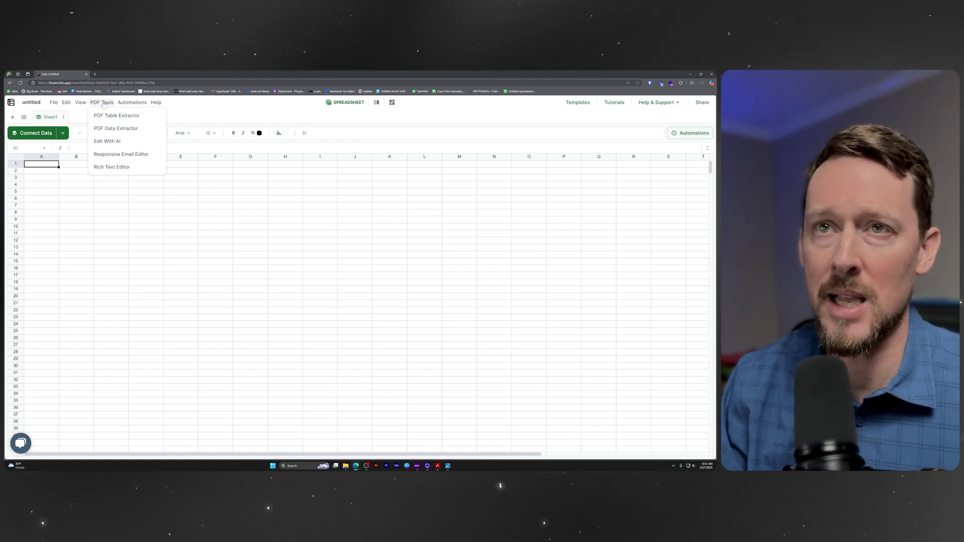
left_click(125, 128)
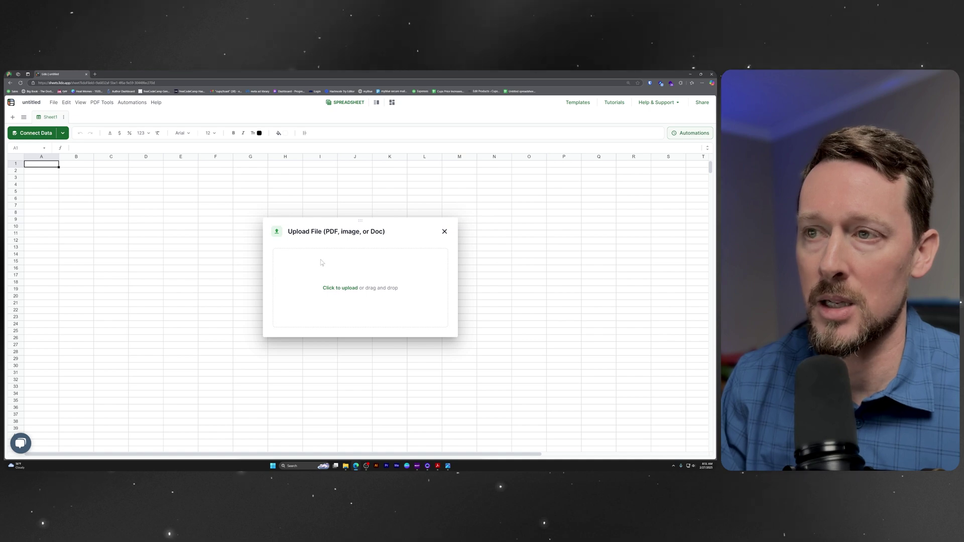
left_click(444, 231)
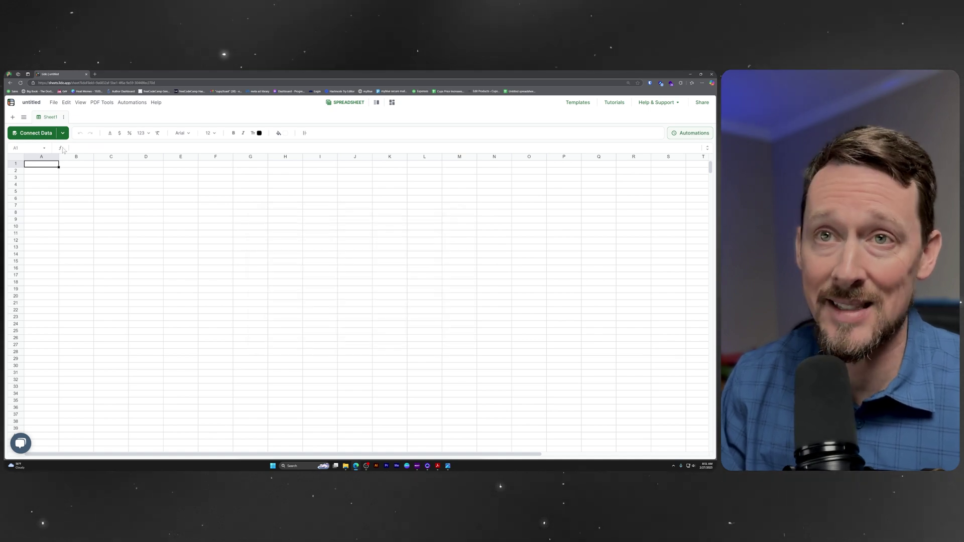
Reopen the PDF Data Extractor from cell A1's shortcut menu and begin choosing a file.
right_click(58, 168)
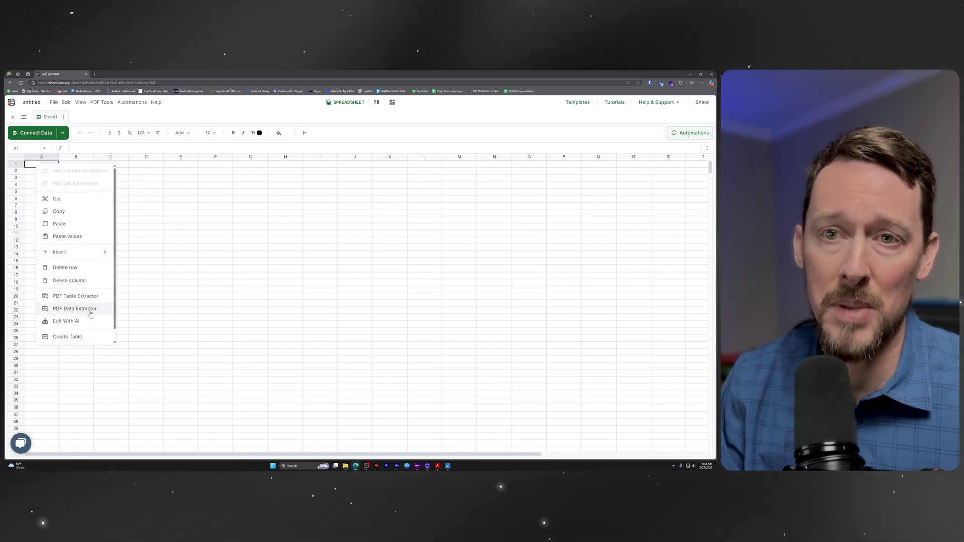
left_click(89, 309)
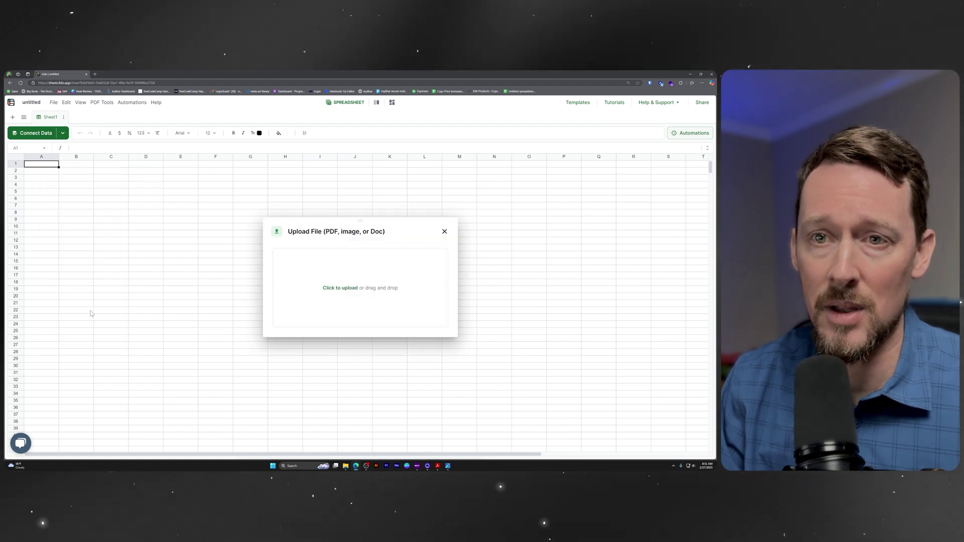
left_click(350, 289)
Upload Inventory List Image.png and move the Extract Data dialog into place.
double_click(139, 113)
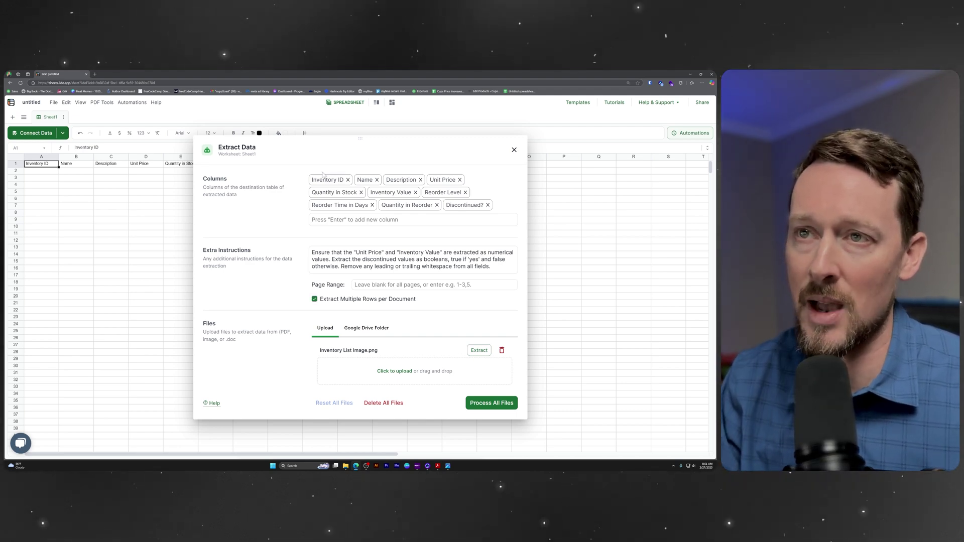
left_click_drag(349, 145, 327, 114)
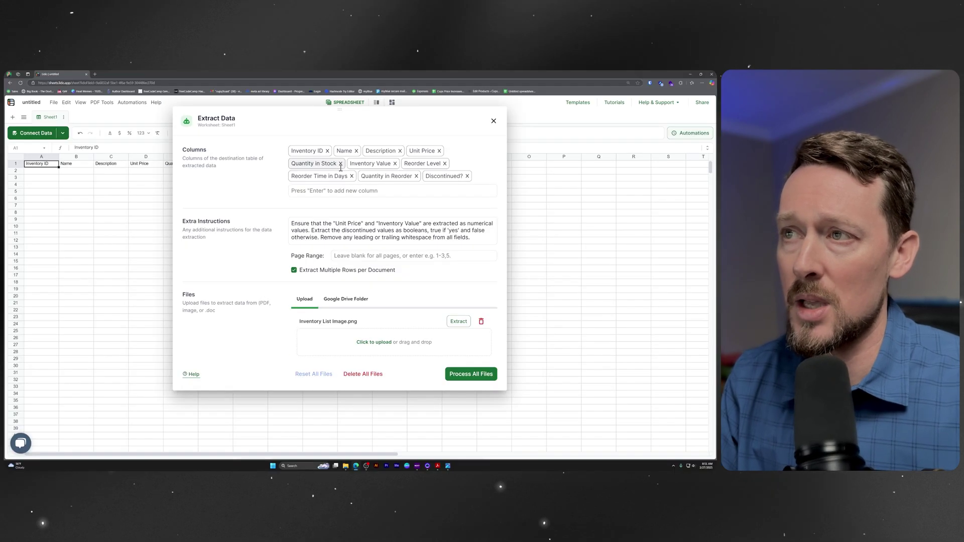
Remove the Discontinued? column tag and add it back as a new column, shown in J1.
left_click(467, 176)
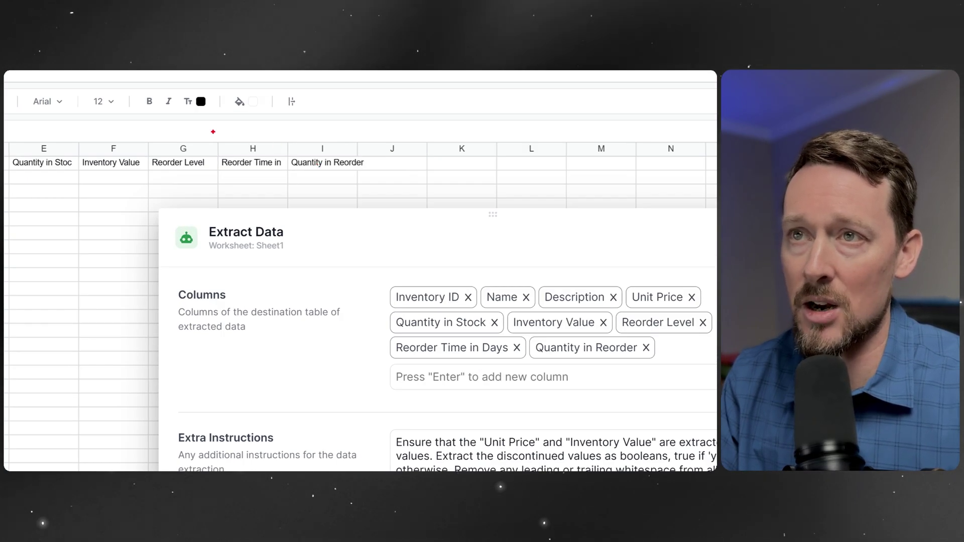
mouse_move(141, 125)
left_mouse_down()
mouse_move(314, 168)
mouse_move(455, 188)
left_mouse_up()
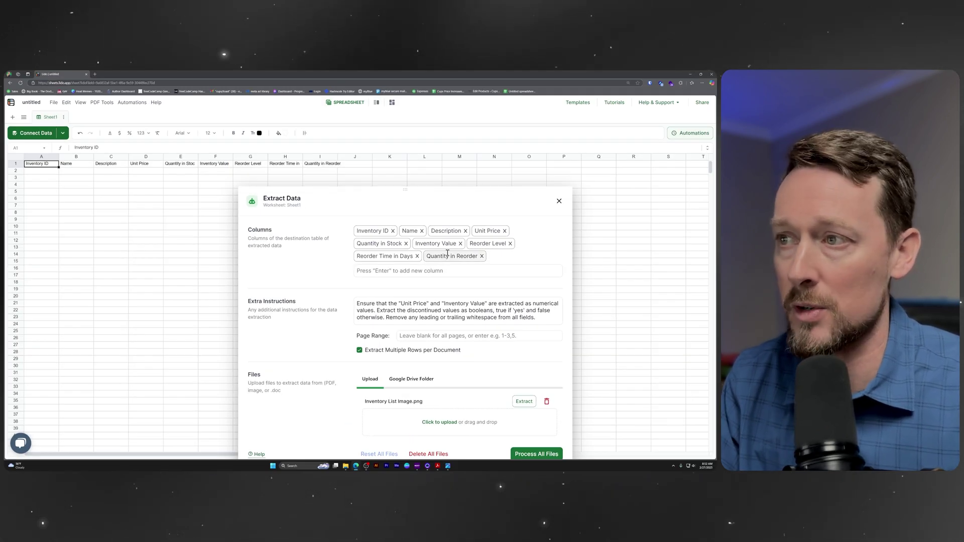
left_click(453, 269)
type("D")
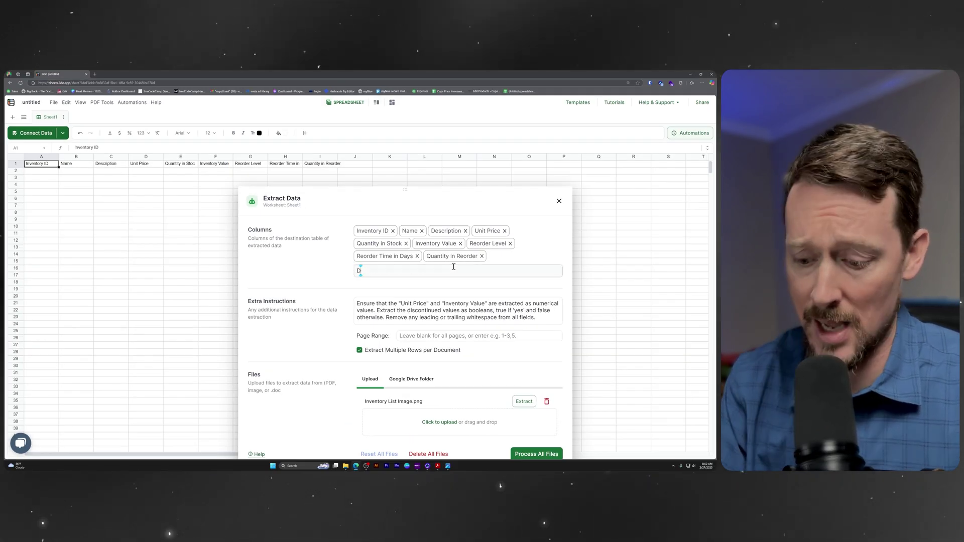
type("iscontinue")
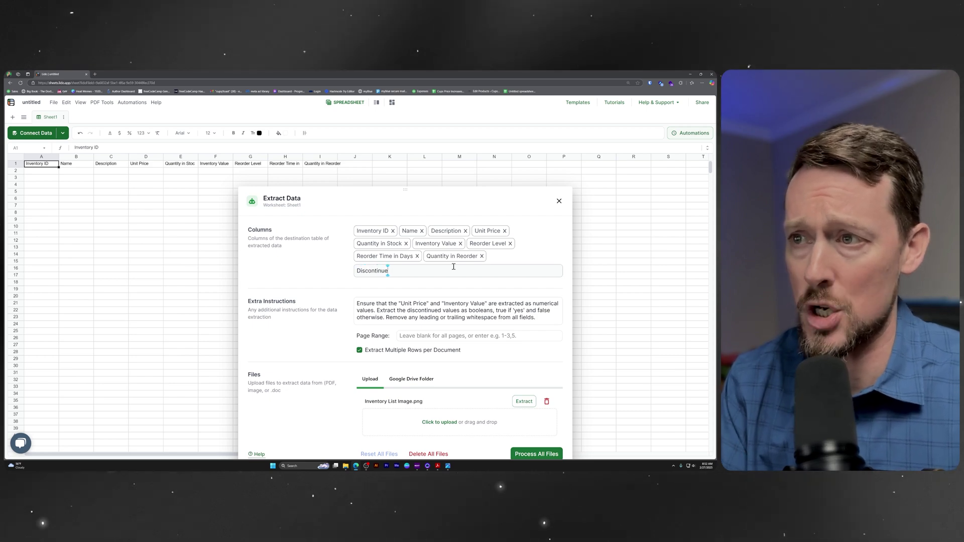
type("d?")
key("Return")
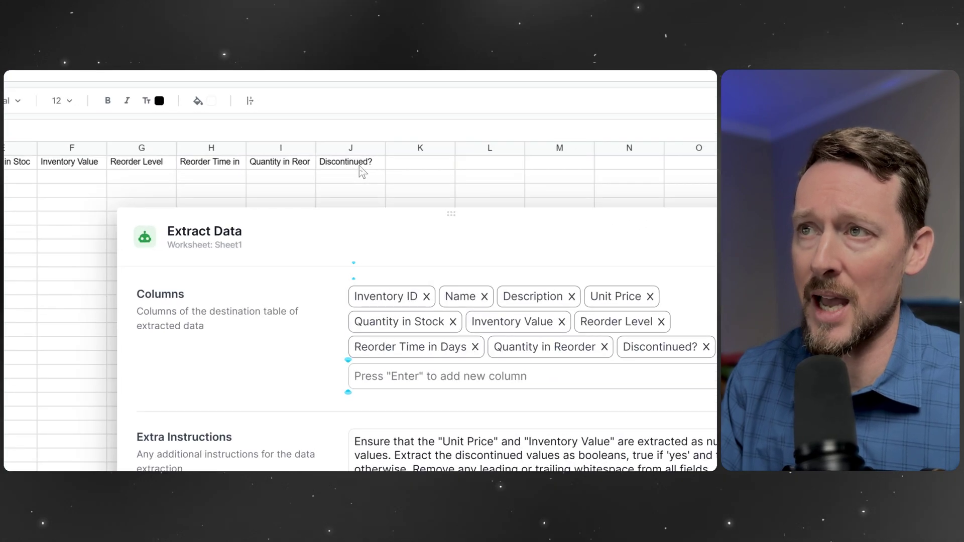
left_click(359, 166)
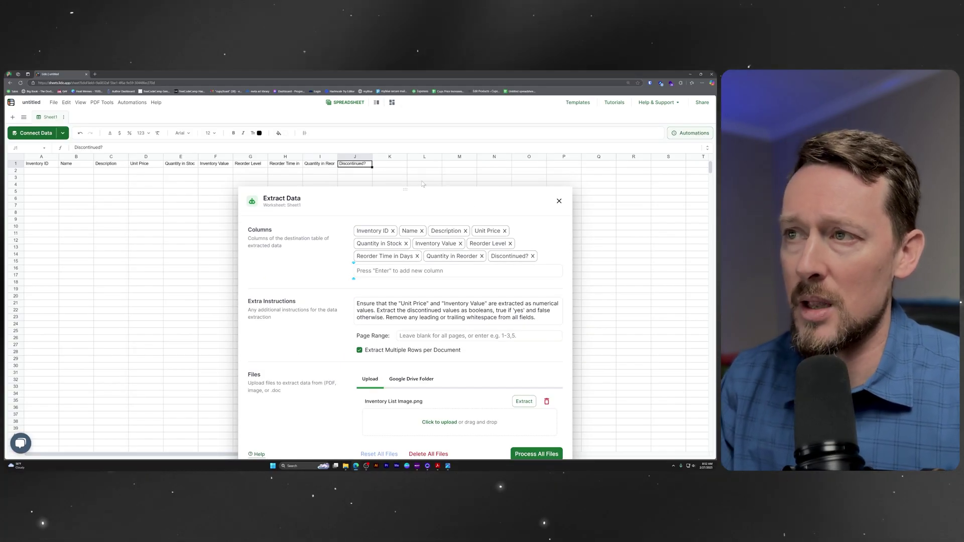
Delete all Extra Instructions text, then view the original inventory table image.
left_click_drag(425, 188, 371, 122)
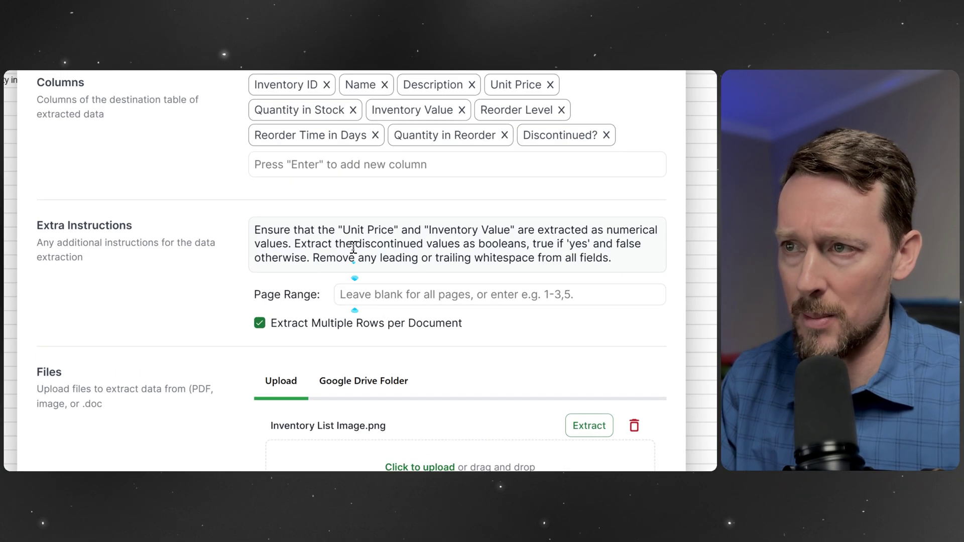
left_click_drag(264, 224, 577, 266)
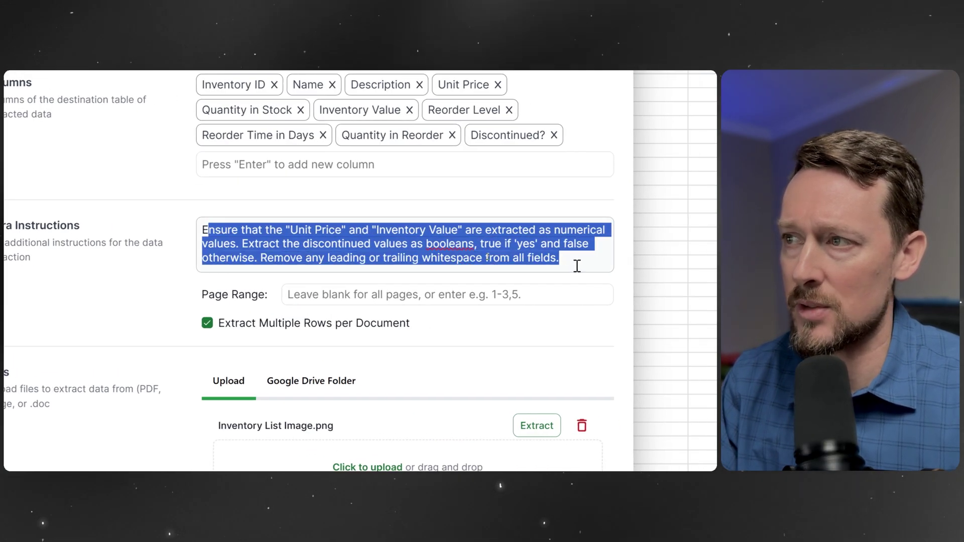
left_click(534, 246)
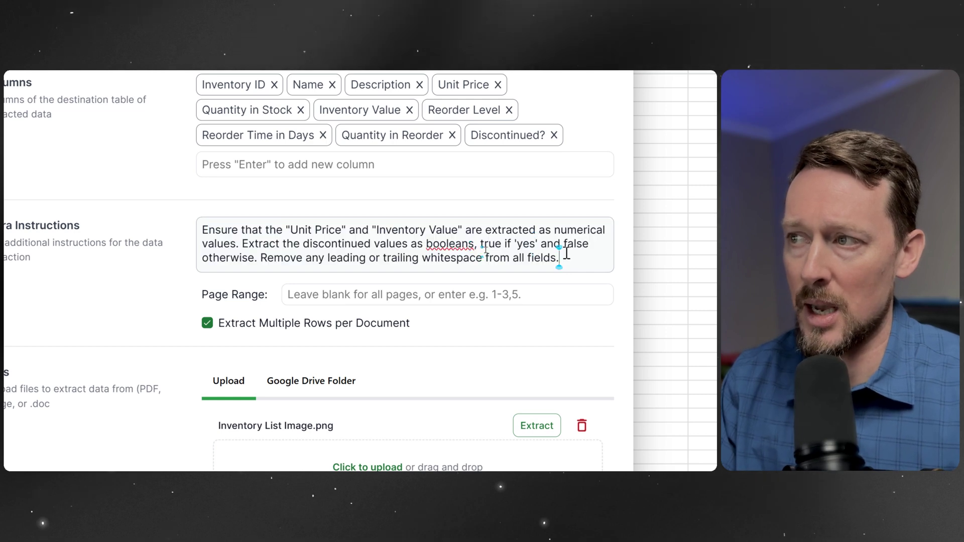
key("ctrl+a")
key("BackSpace")
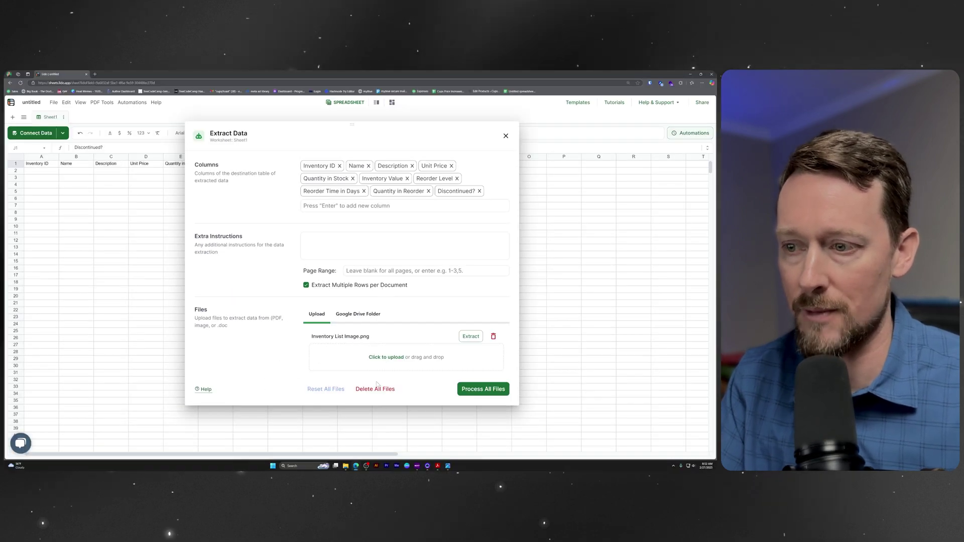
left_click(448, 466)
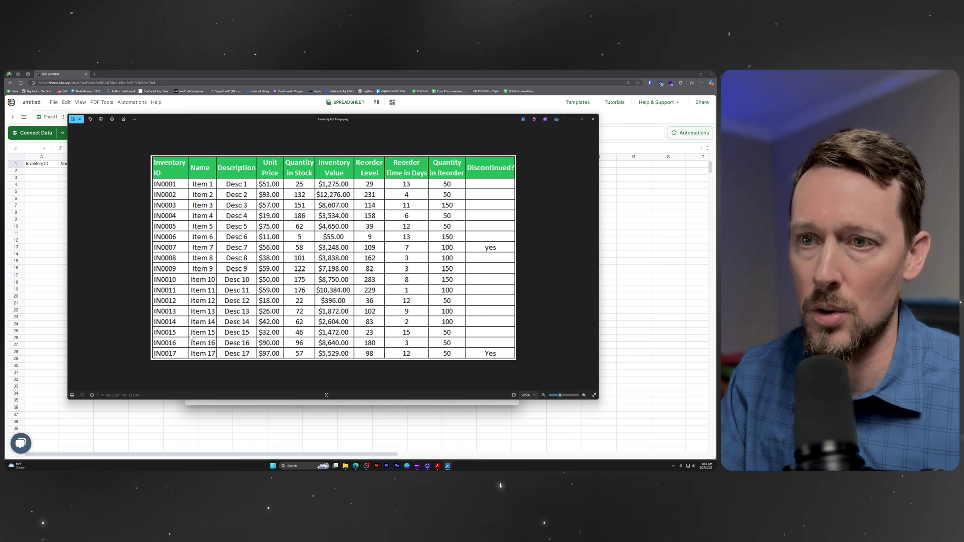
left_click(570, 122)
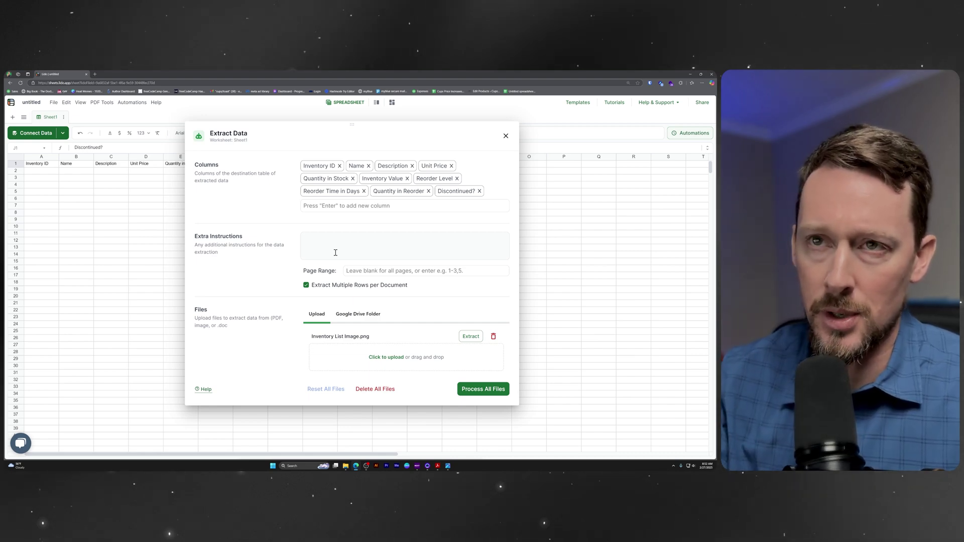
left_click(486, 394)
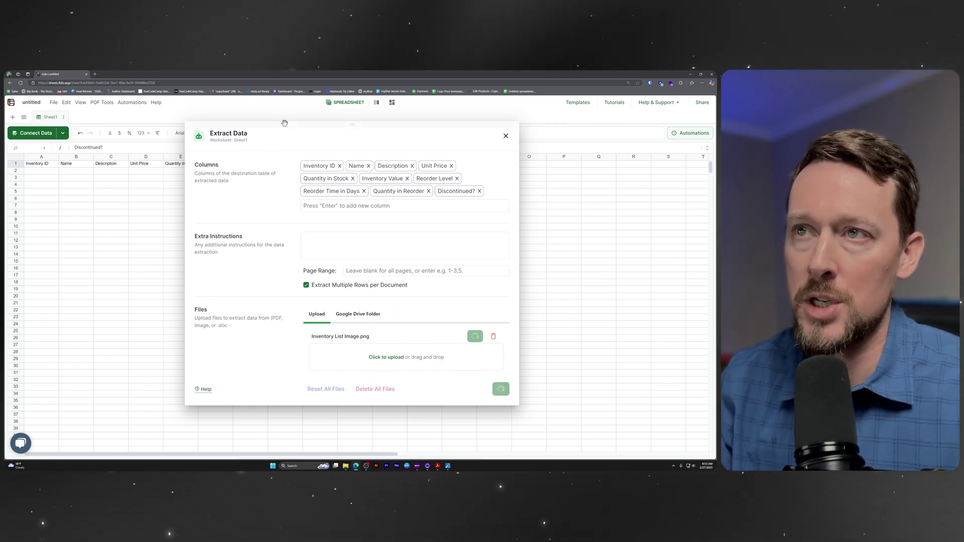
Move the Extract Data window aside to see the seventeen extracted inventory rows.
left_click_drag(285, 123, 490, 143)
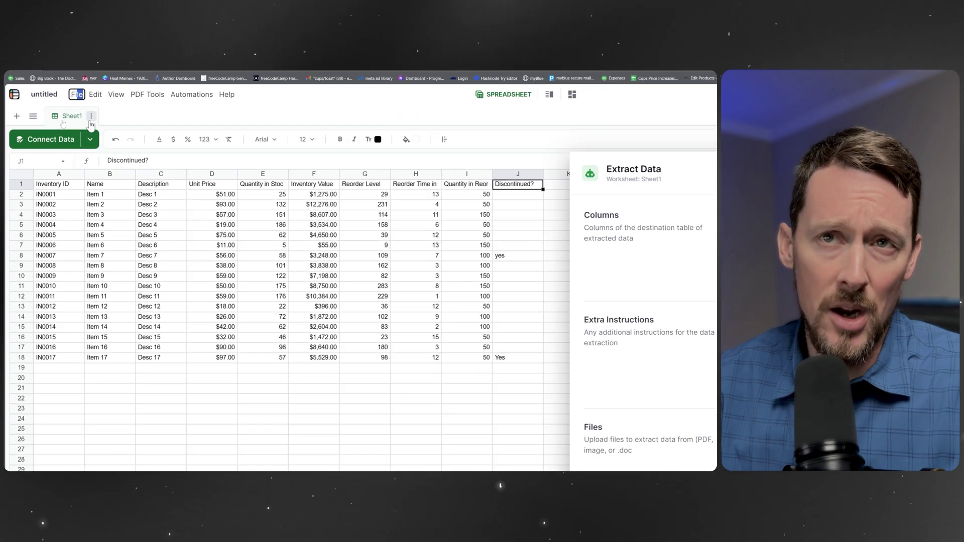
left_click(95, 123)
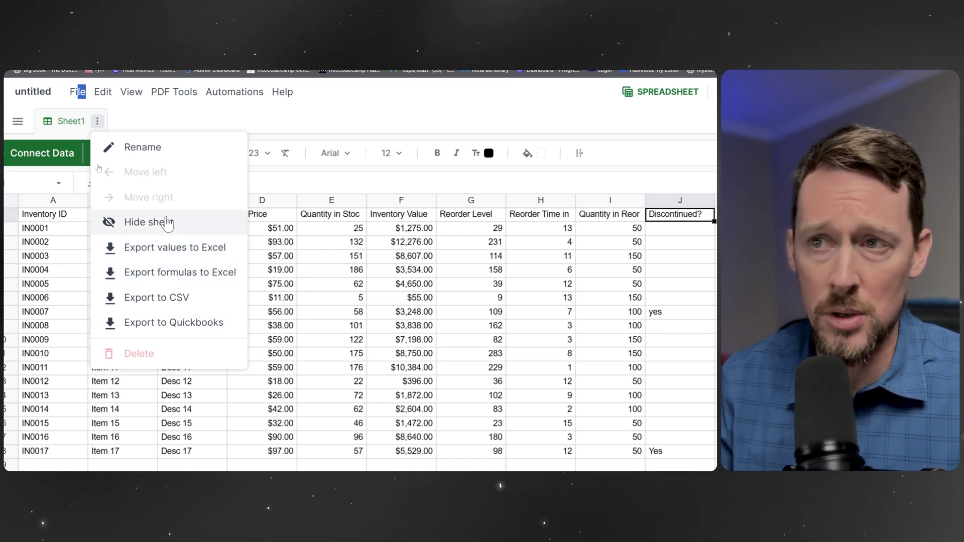
key("Escape")
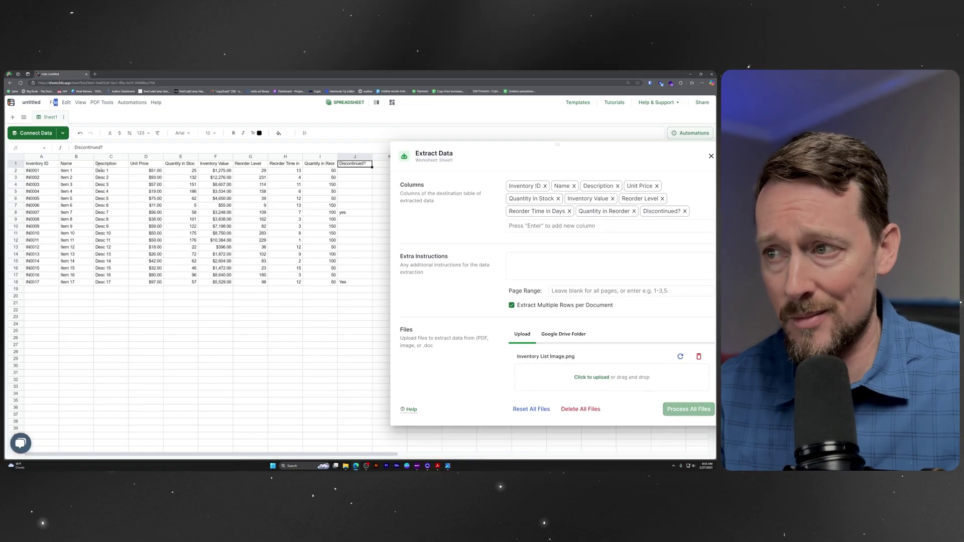